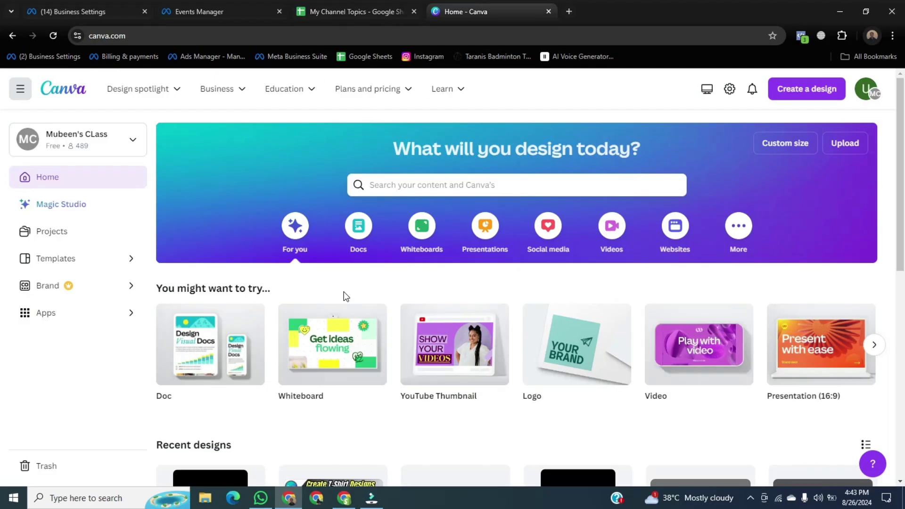
# Step: Scroll the Canva home page to reach the blank video design options
pyautogui.moveTo(902, 133); pyautogui.dragTo(901, 177)
pyautogui.scroll(1, 690, 198)
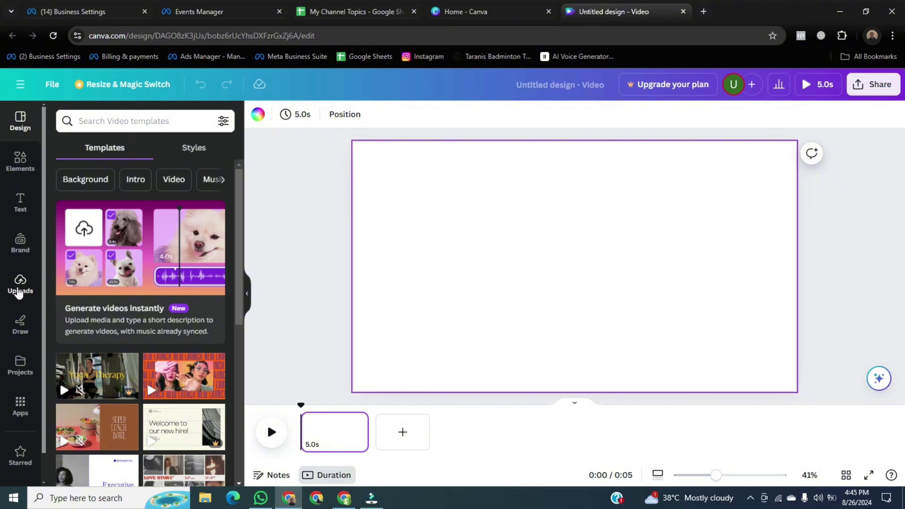
# Step: Launch Record yourself from Uploads and allow camera and microphone access
pyautogui.click(19, 292)
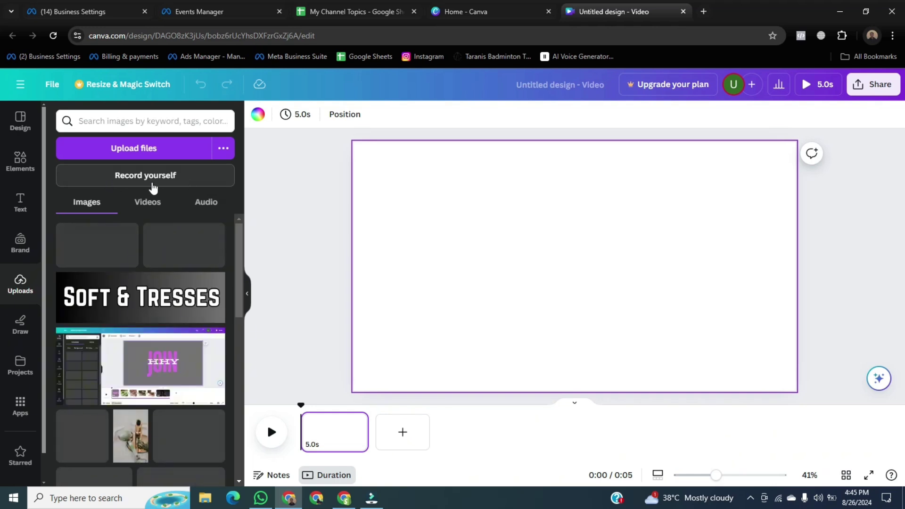
pyautogui.click(153, 186)
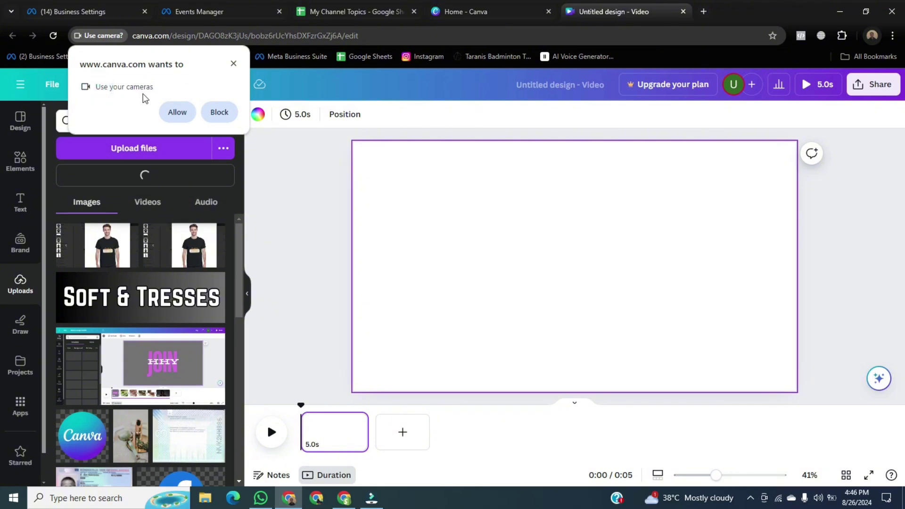
pyautogui.click(173, 112)
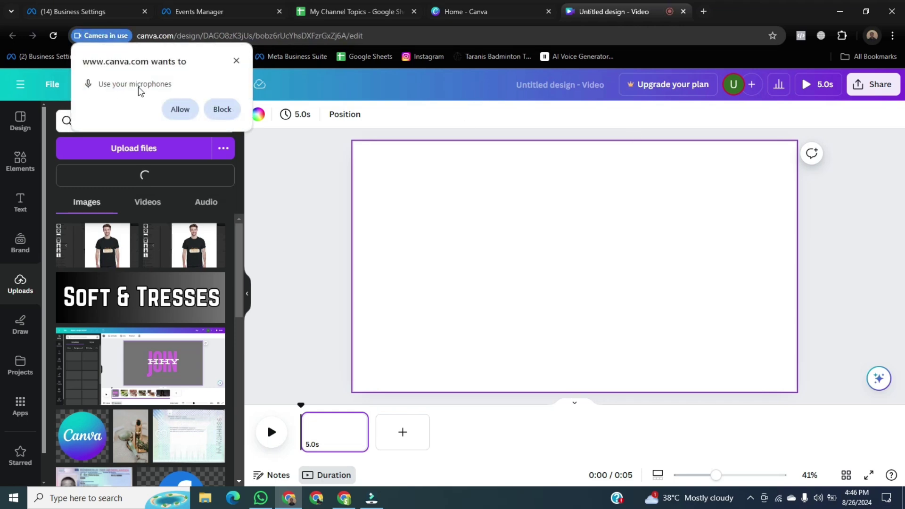
pyautogui.click(175, 112)
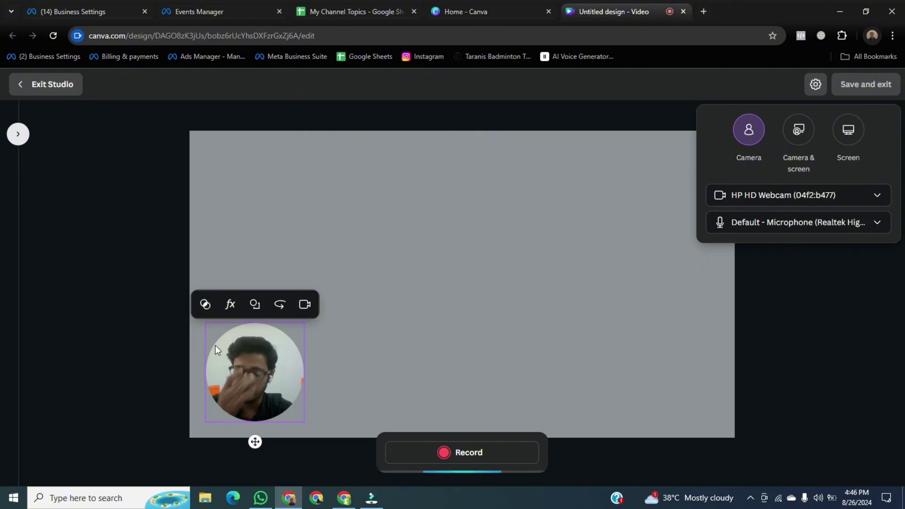
pyautogui.moveTo(236, 372); pyautogui.dragTo(222, 361)
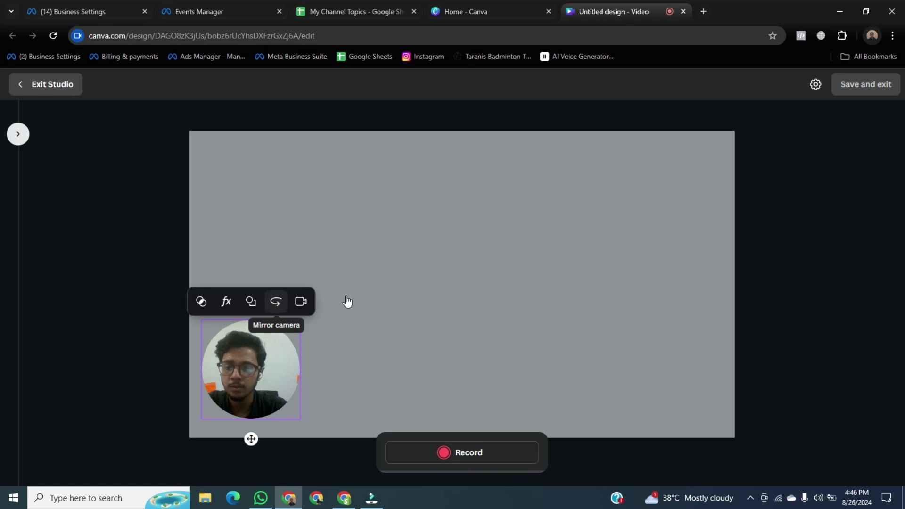
pyautogui.click(816, 85)
pyautogui.click(538, 206)
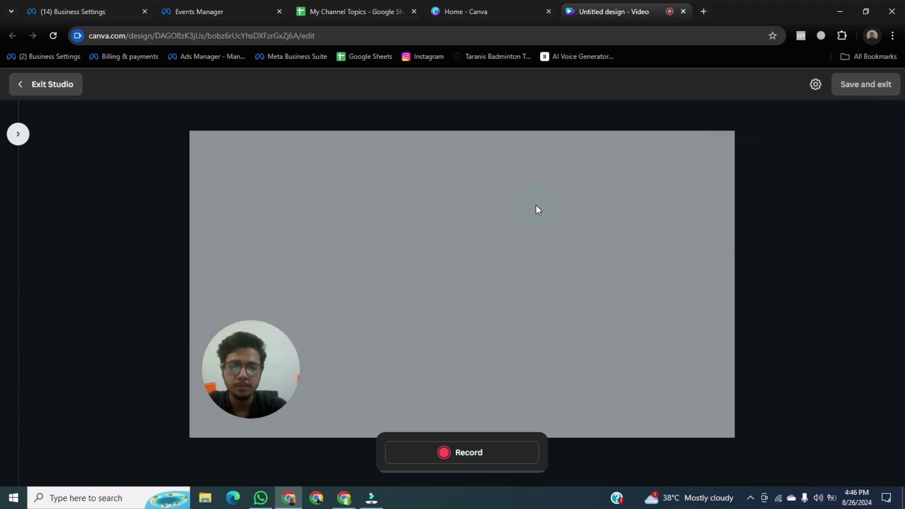
pyautogui.click(815, 86)
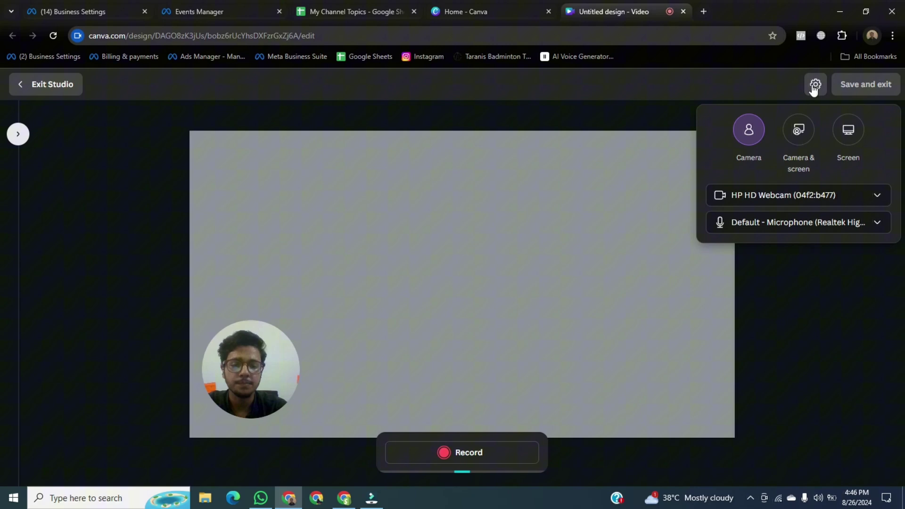
# Step: Switch the studio to Camera & screen mode and share the entire screen
pyautogui.click(799, 132)
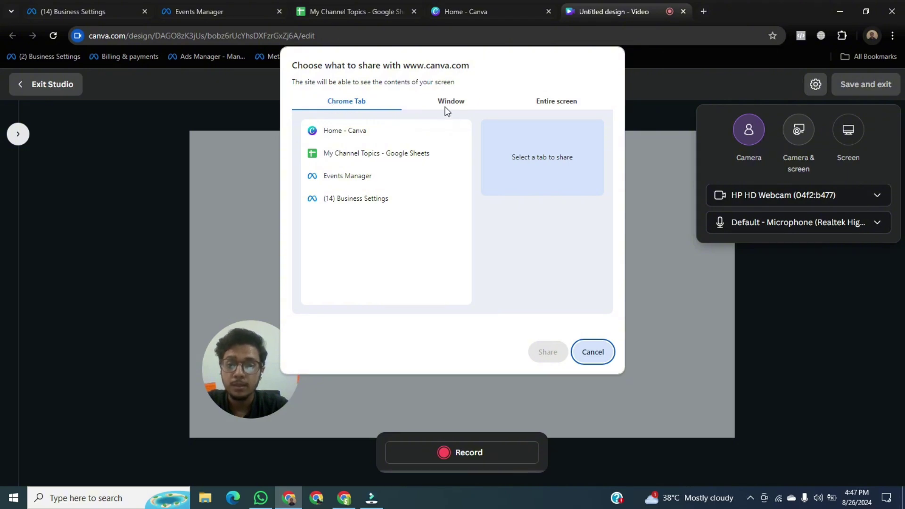
pyautogui.click(557, 102)
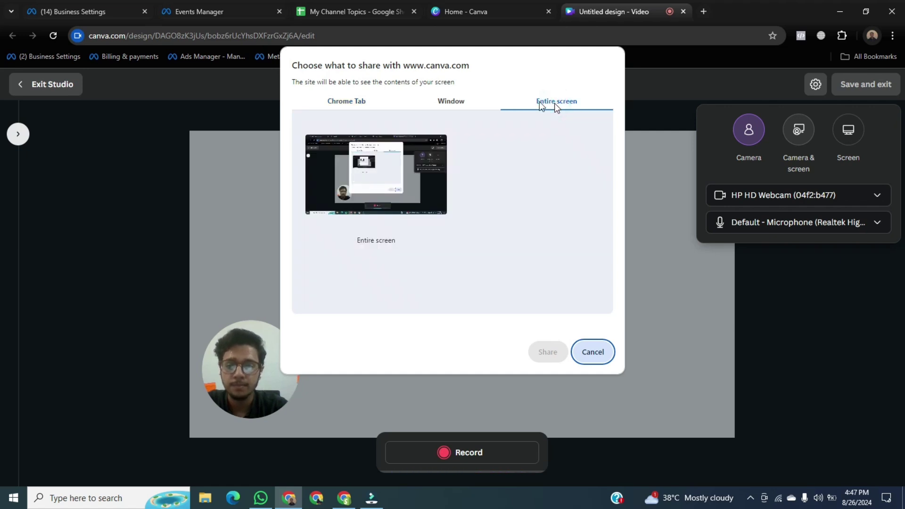
pyautogui.click(380, 167)
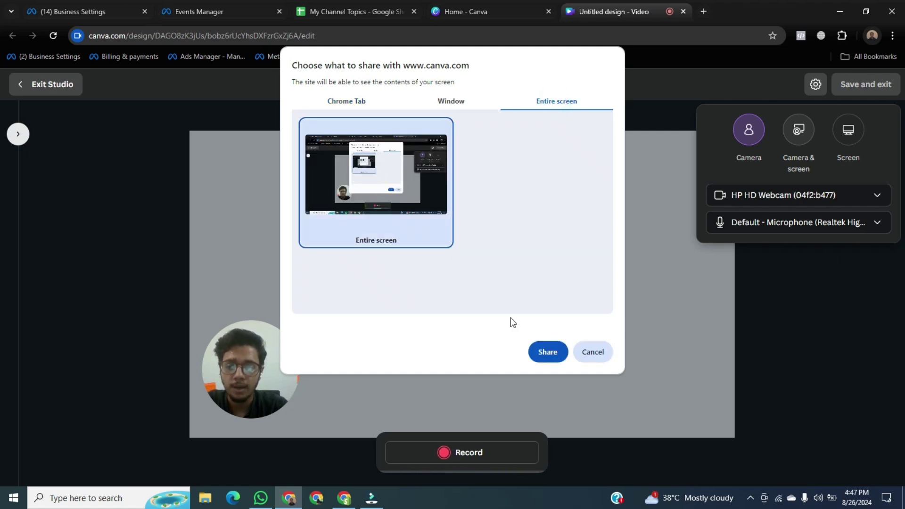
pyautogui.click(548, 353)
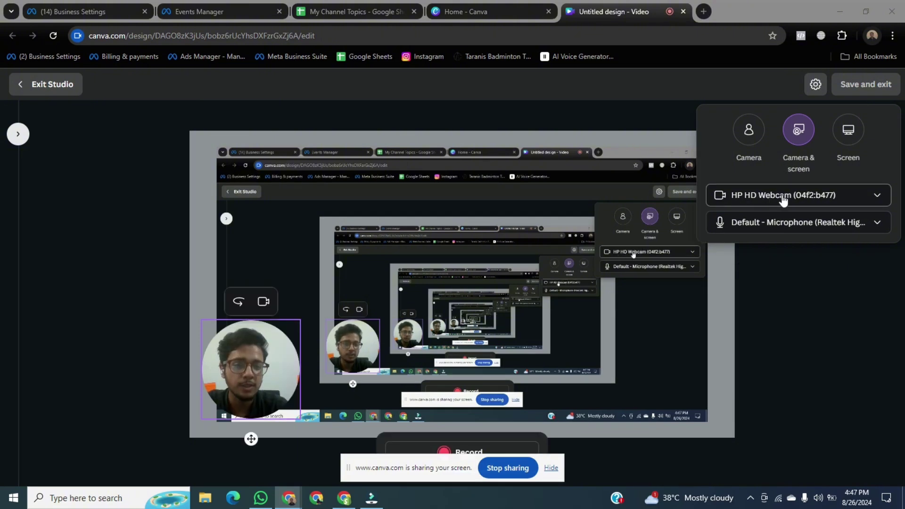
# Step: Keep HP HD Webcam and the default Realtek microphone, then close the recording settings
pyautogui.click(862, 197)
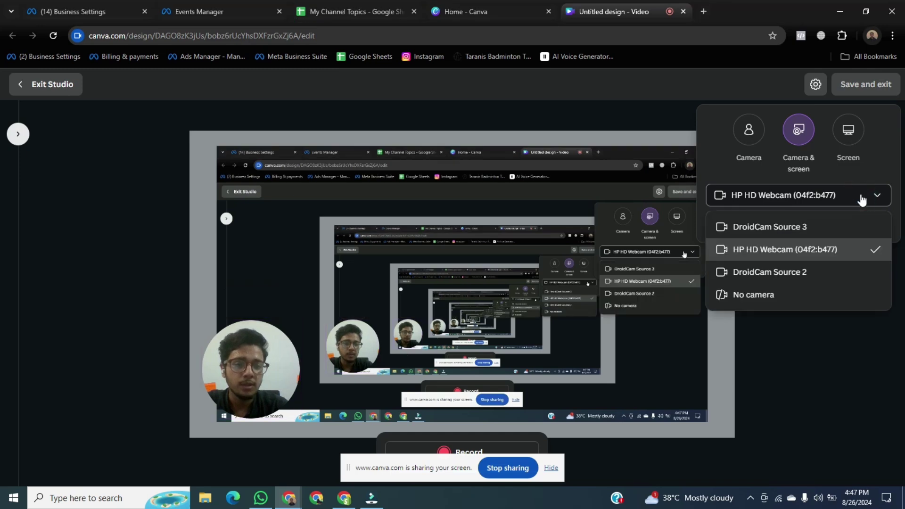
pyautogui.click(792, 255)
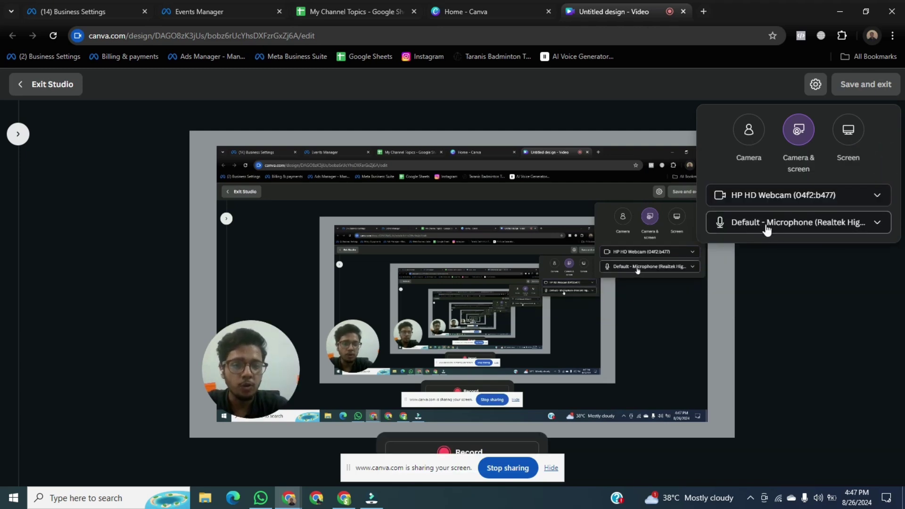
pyautogui.click(792, 232)
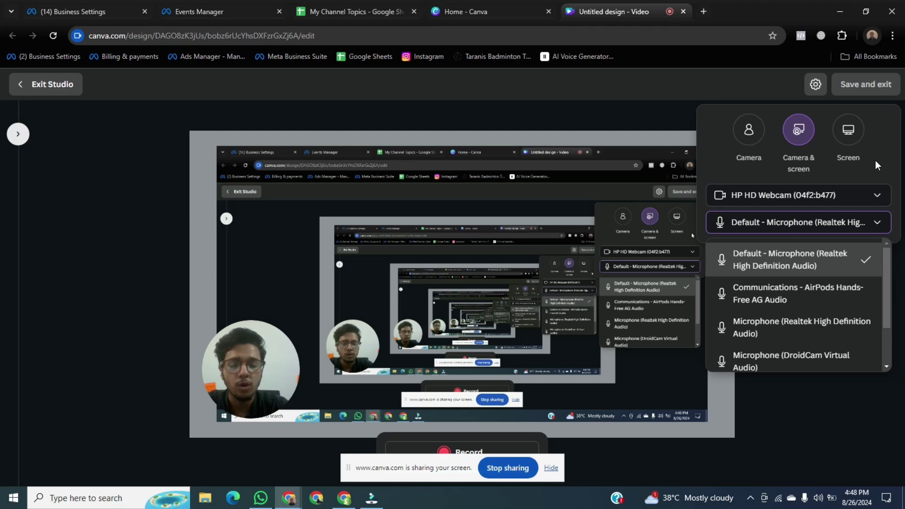
pyautogui.press('Escape')
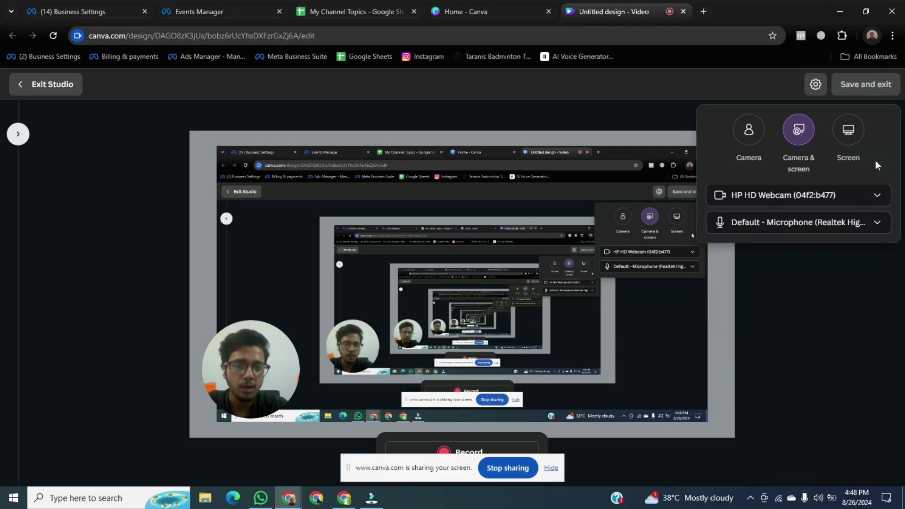
pyautogui.click(817, 85)
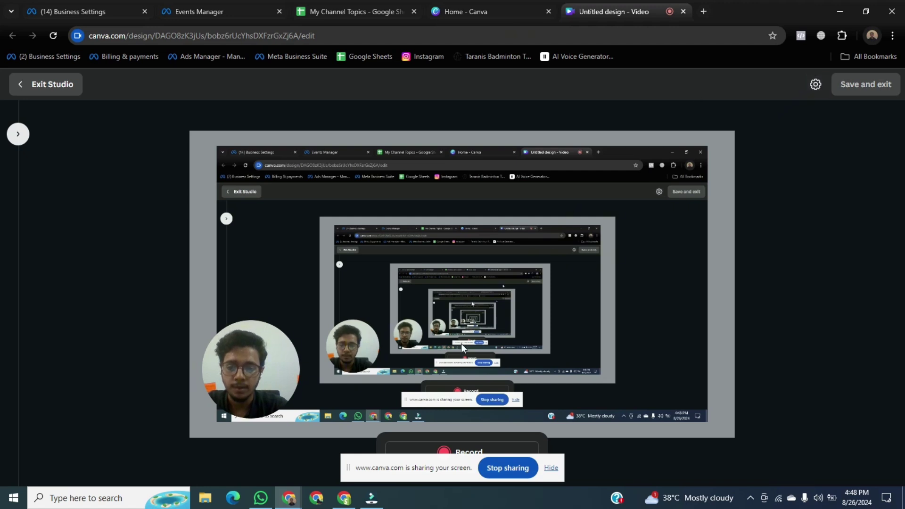
# Step: Hide the screen-sharing notice and start the camera-and-screen recording
pyautogui.click(553, 470)
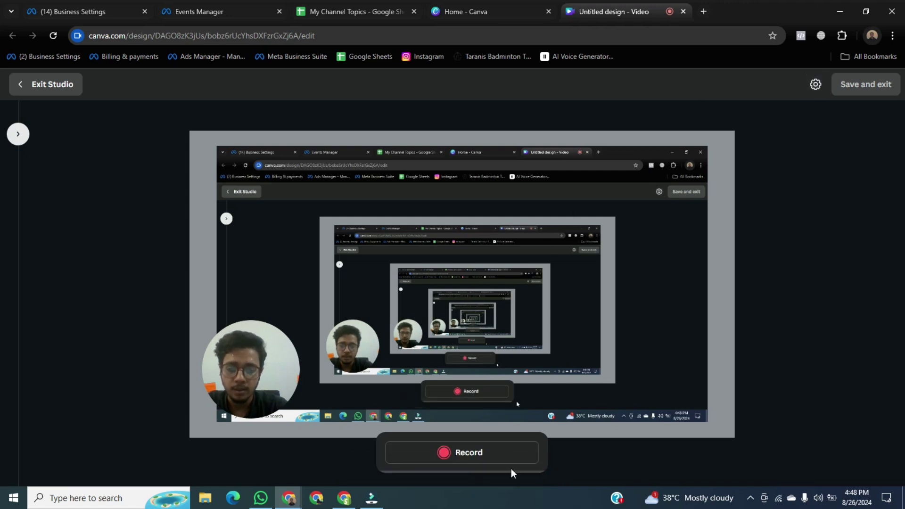
pyautogui.click(462, 454)
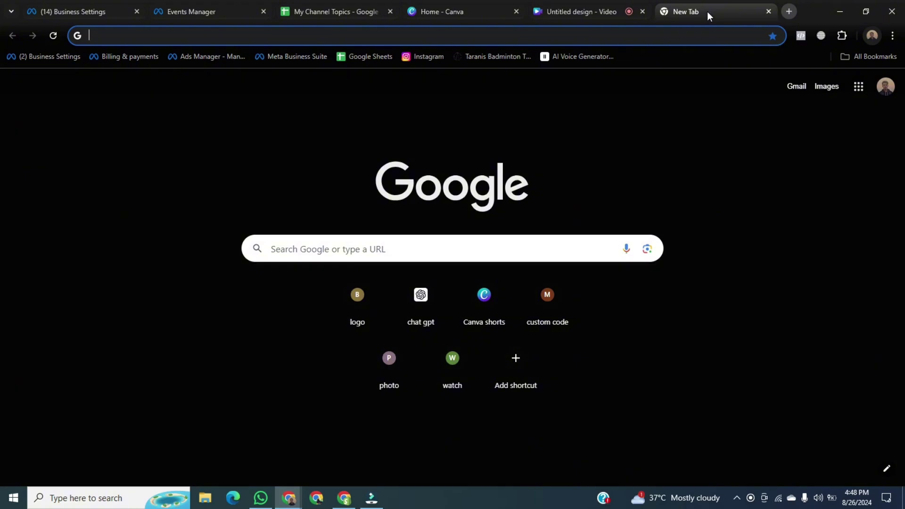
# Step: Load softtresses.shop in the new tab and scroll its Blowout Sale homepage
pyautogui.write('soft')
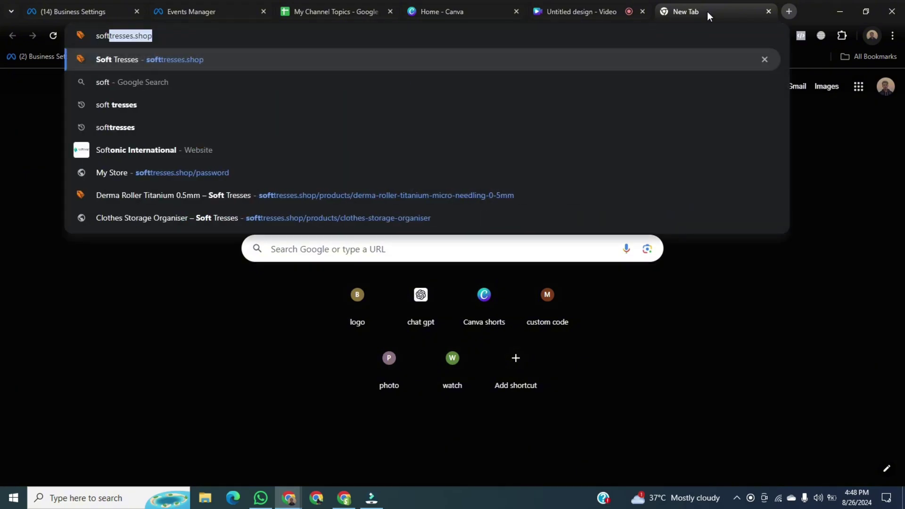
pyautogui.press('Return')
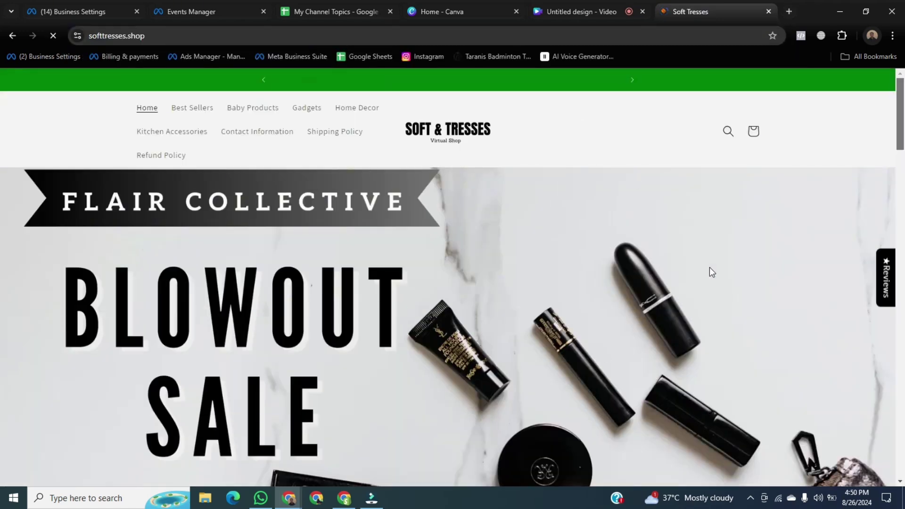
pyautogui.moveTo(902, 143); pyautogui.dragTo(3, 111)
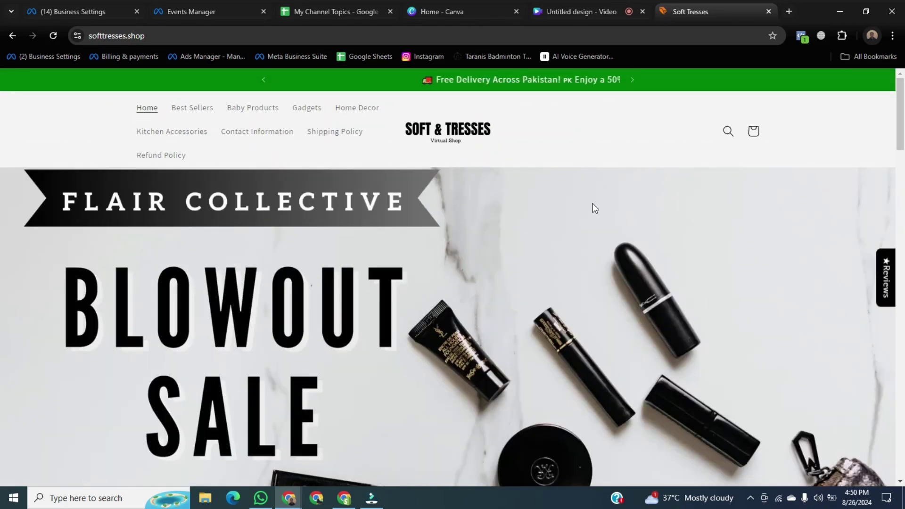
# Step: Stop the recording and save the 2:13 clip back into the editor
pyautogui.click(564, 7)
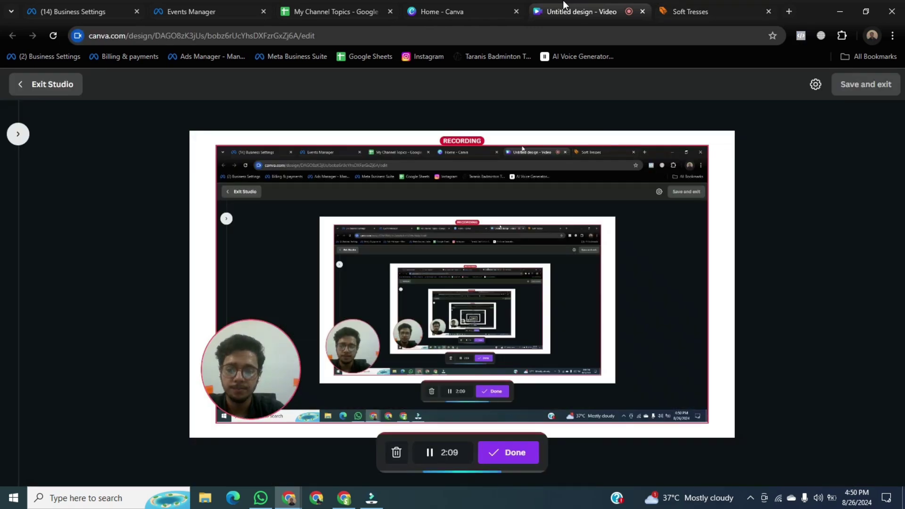
pyautogui.click(502, 454)
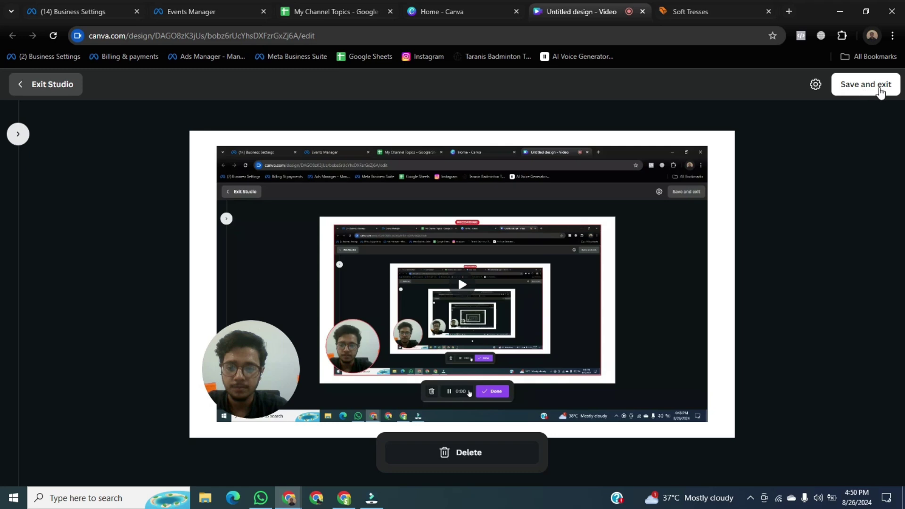
pyautogui.click(872, 89)
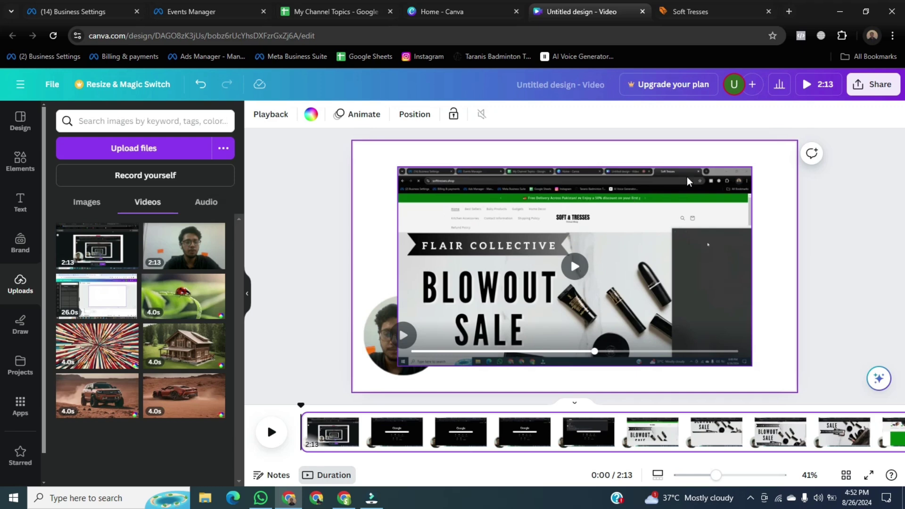
# Step: Select the screen recording clip and bring up its right-click menu
pyautogui.click(658, 255)
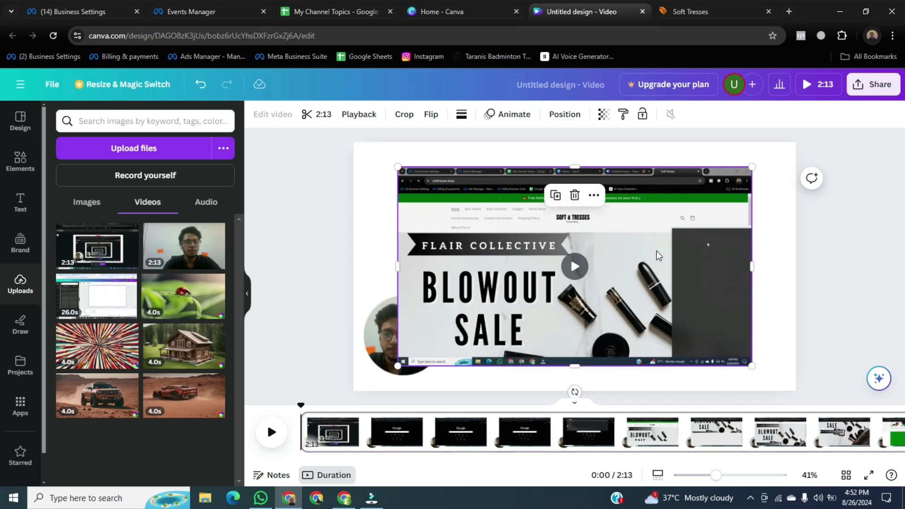
pyautogui.rightClick(603, 252)
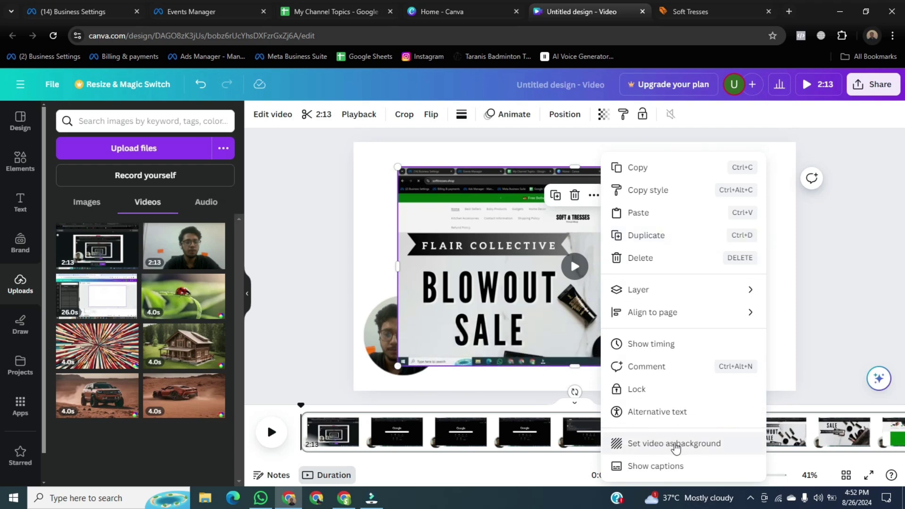
# Step: Set the recording as page background and drag the webcam bubble to the top-right corner
pyautogui.click(677, 447)
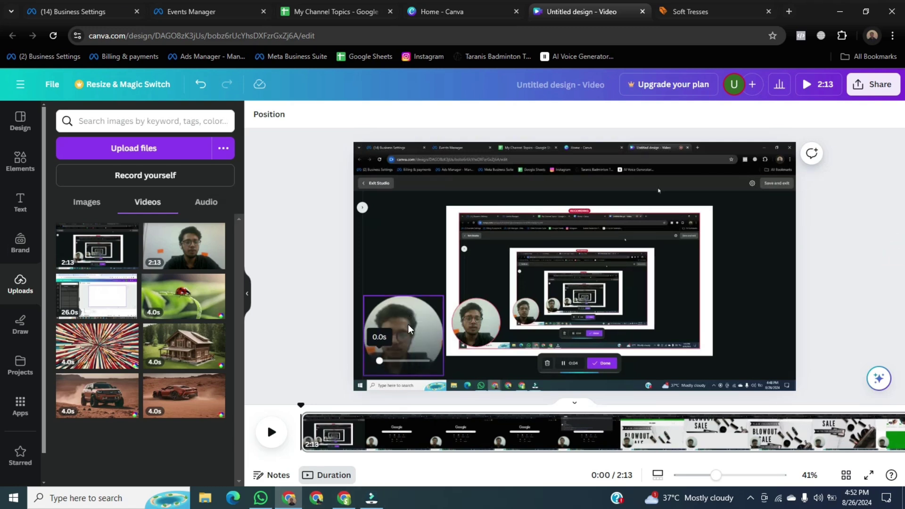
pyautogui.moveTo(409, 329); pyautogui.dragTo(751, 188)
pyautogui.click(890, 173)
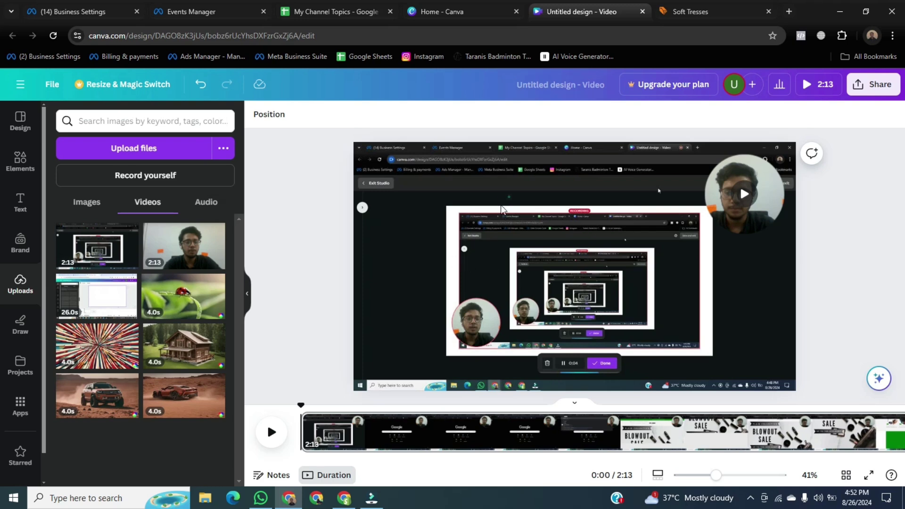
# Step: Detach the screen recording from the page background
pyautogui.click(377, 268)
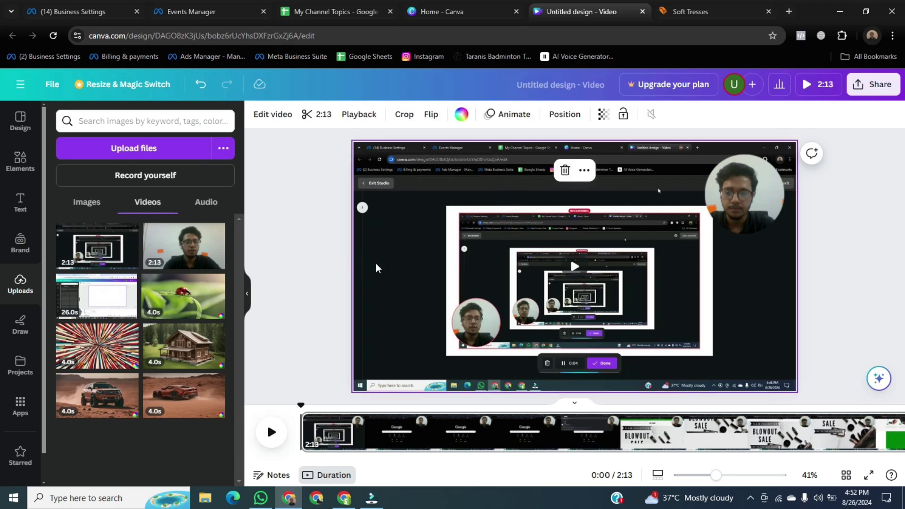
pyautogui.rightClick(499, 270)
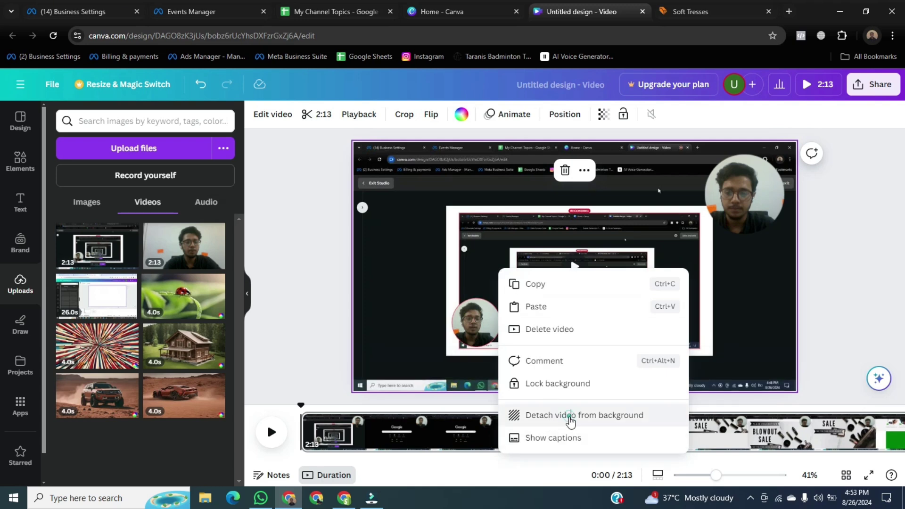
pyautogui.click(567, 418)
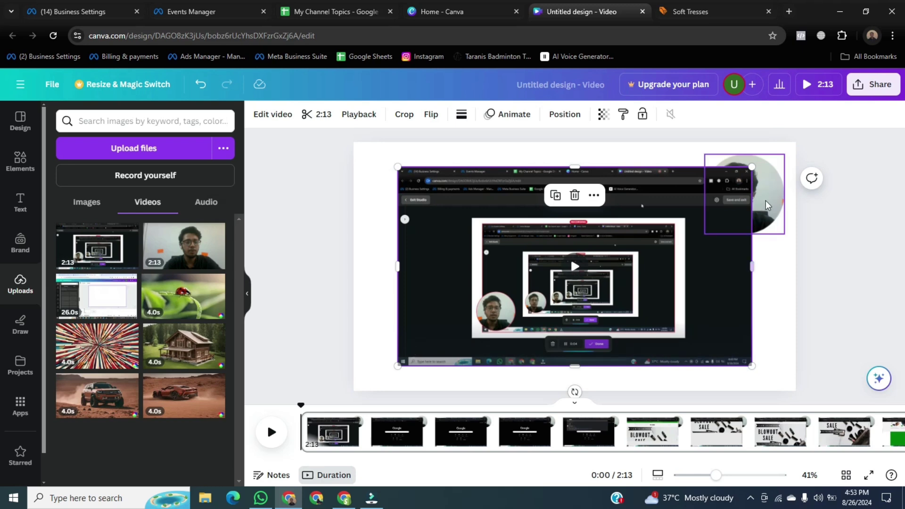
# Step: Enlarge the recording to about 1,840 × 1,035 so it nearly fills the page
pyautogui.moveTo(753, 167); pyautogui.dragTo(785, 149)
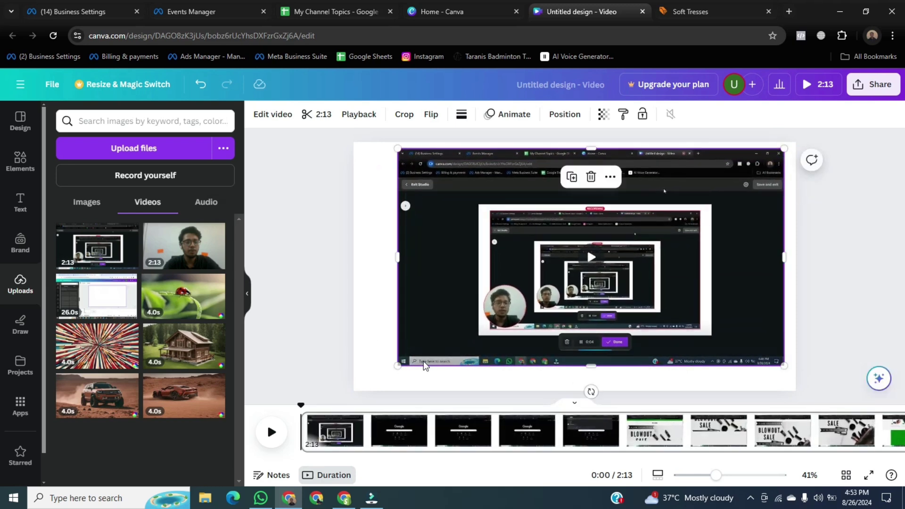
pyautogui.moveTo(398, 365); pyautogui.dragTo(367, 387)
pyautogui.click(773, 371)
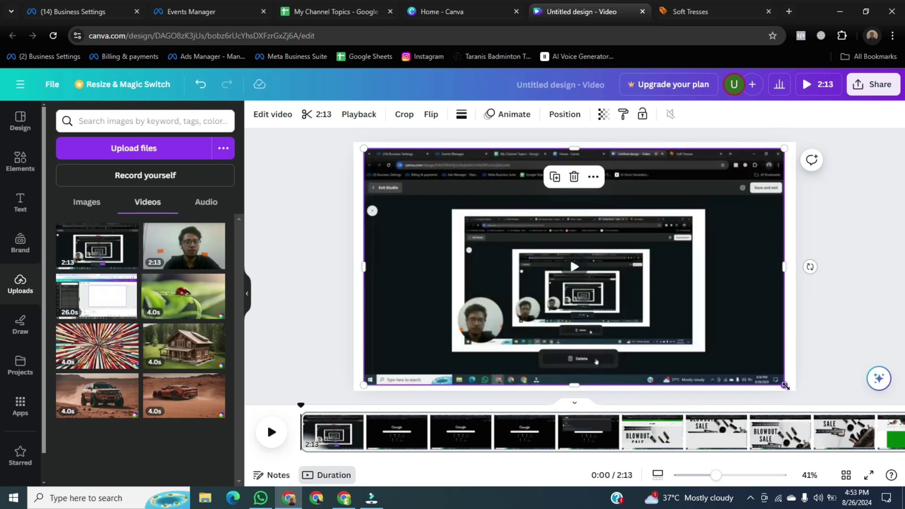
pyautogui.moveTo(785, 386); pyautogui.dragTo(785, 385)
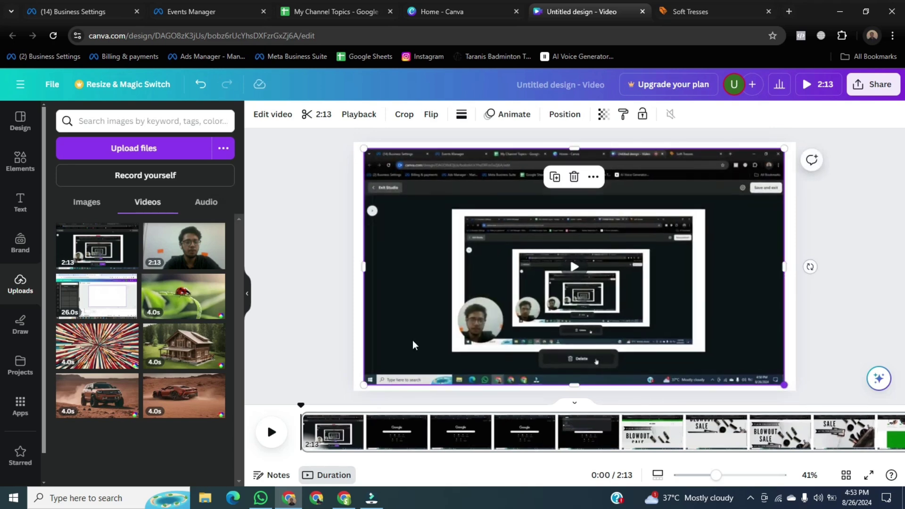
# Step: Send the screen recording one layer backward so it sits behind the webcam bubble
pyautogui.rightClick(597, 259)
pyautogui.moveTo(614, 291)
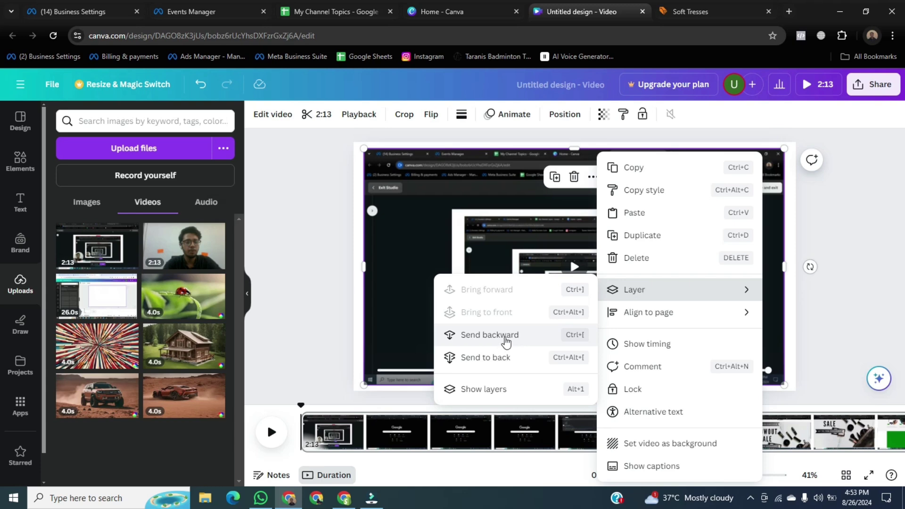
pyautogui.click(506, 341)
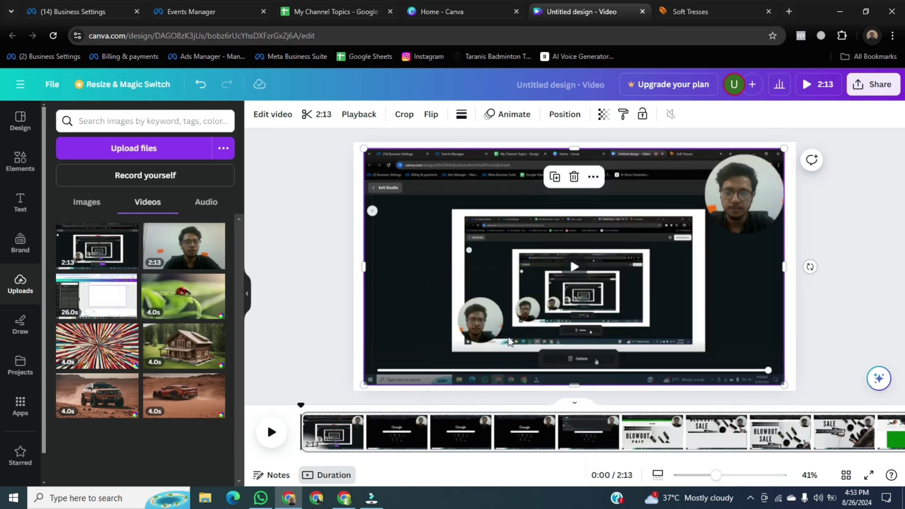
# Step: Nudge the webcam bubble slightly left and down over the recording's top-right corner
pyautogui.click(742, 197)
pyautogui.moveTo(744, 196); pyautogui.dragTo(721, 213)
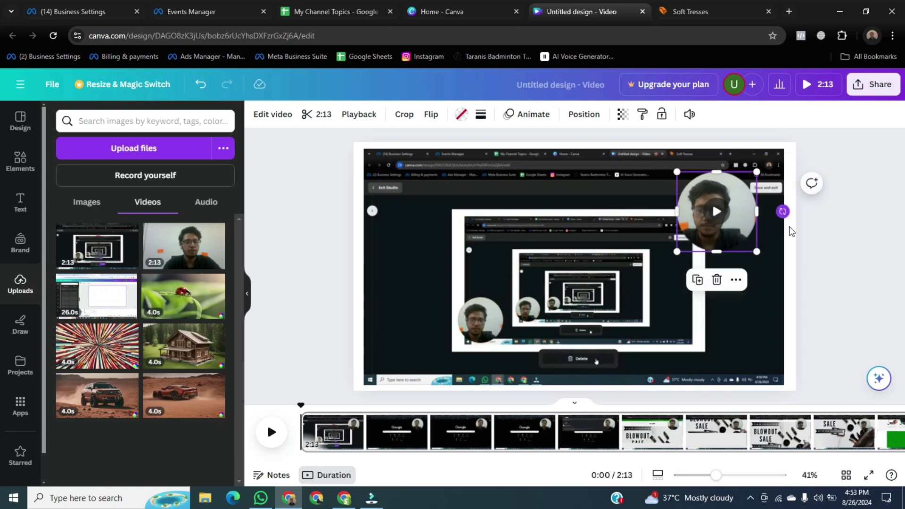
pyautogui.click(794, 246)
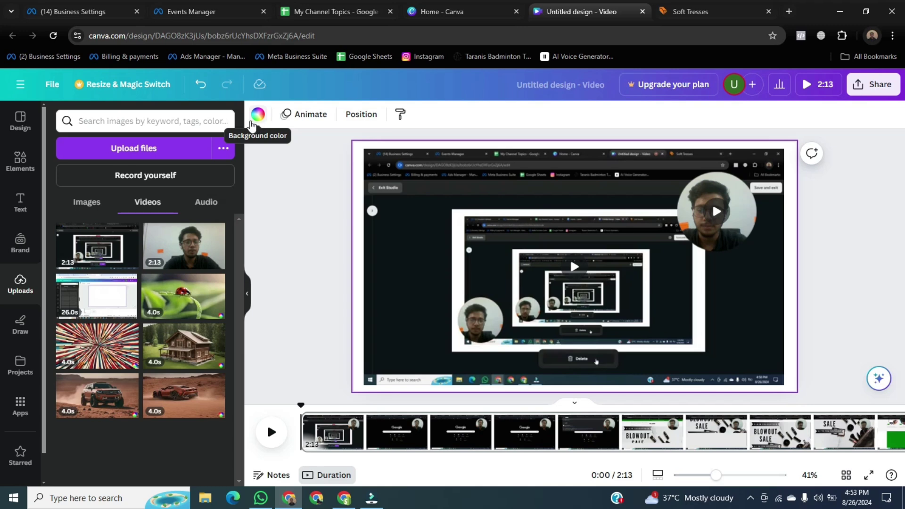
# Step: Try the pastel and silver gradients, then set the page background to the navy gradient
pyautogui.click(257, 115)
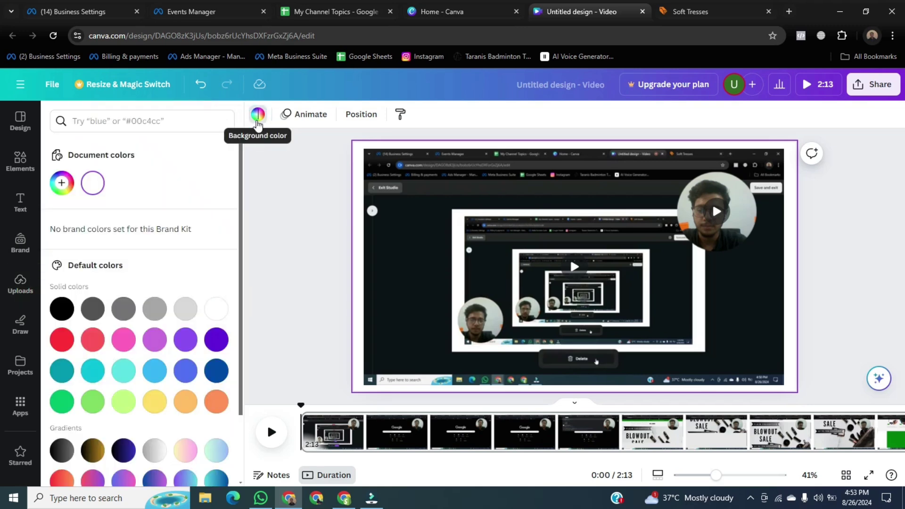
pyautogui.moveTo(241, 170); pyautogui.dragTo(239, 257)
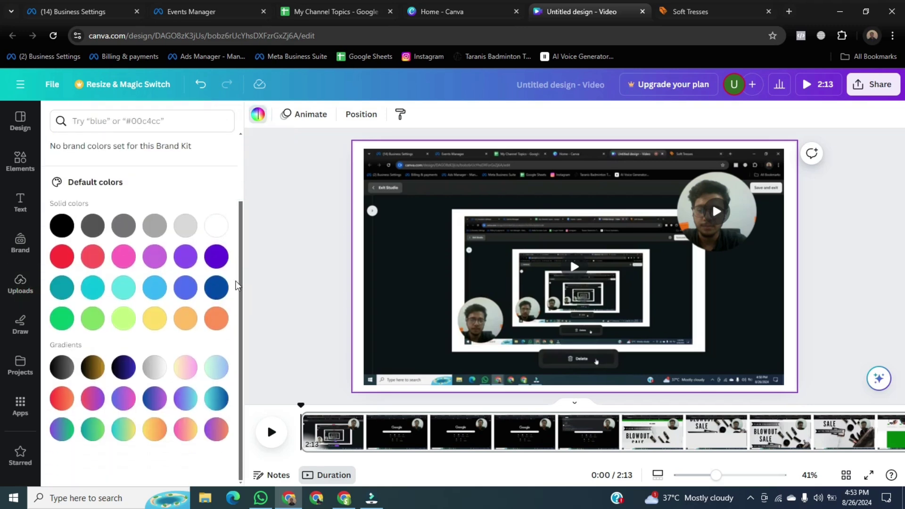
pyautogui.click(182, 376)
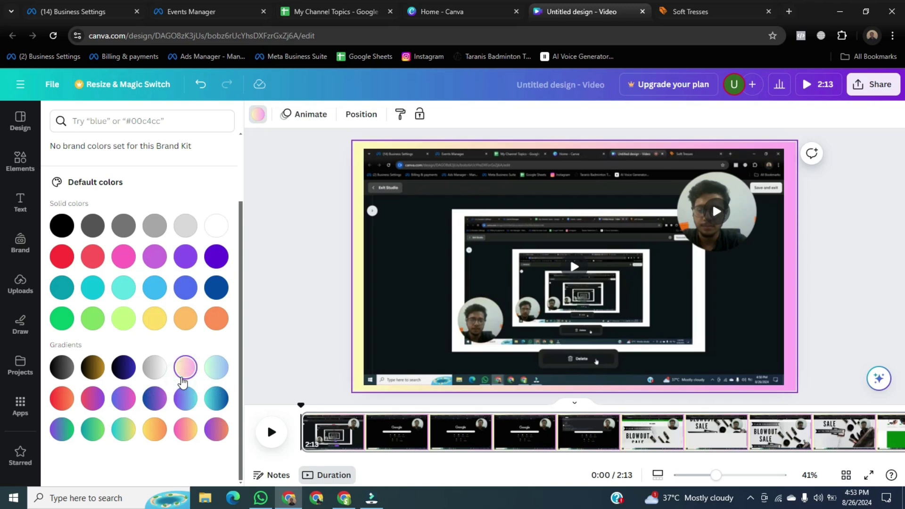
pyautogui.click(155, 371)
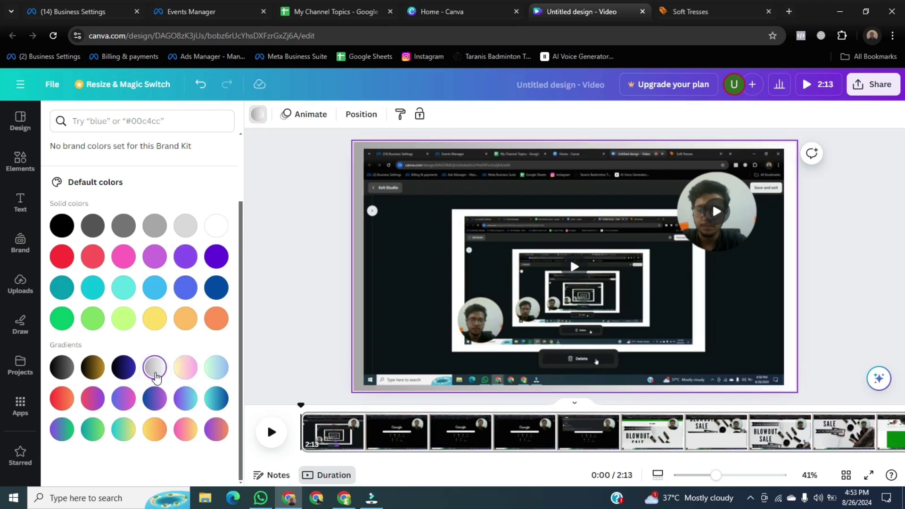
pyautogui.click(122, 373)
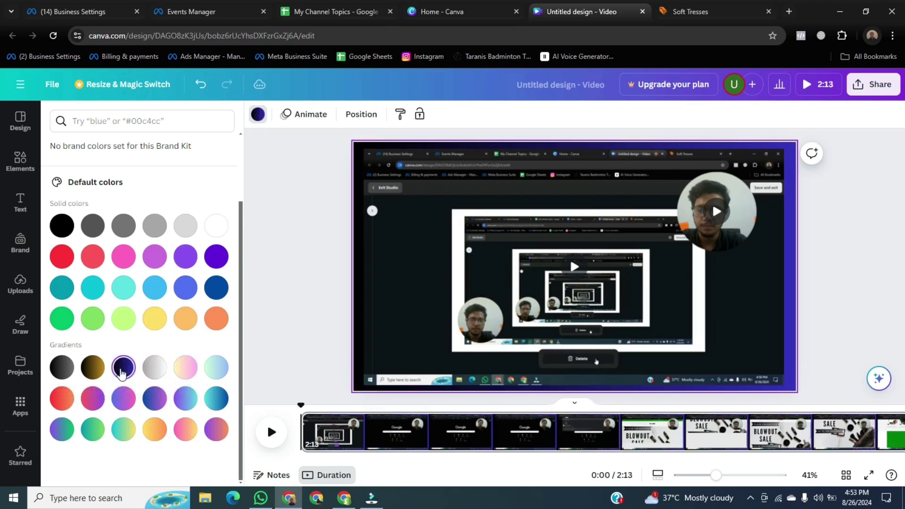
pyautogui.click(870, 197)
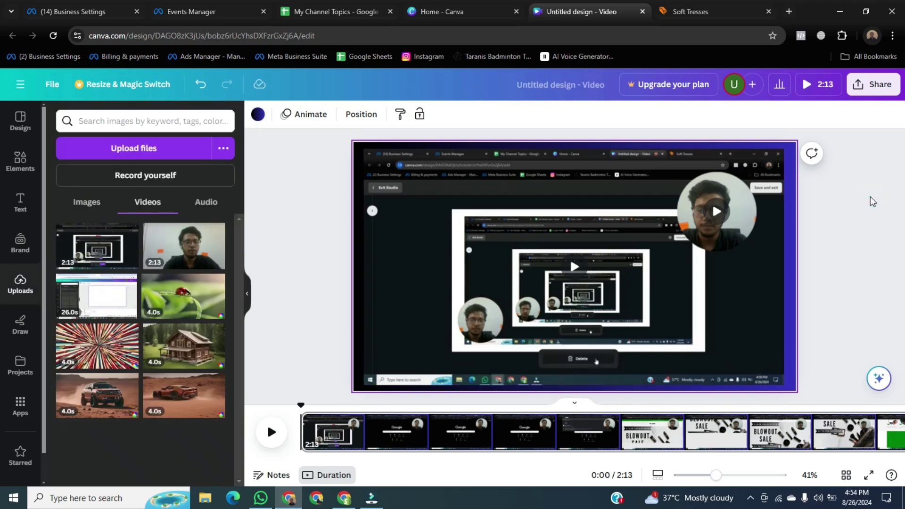
# Step: Apply the Fade element animation to the webcam circle and drag it to the bottom-left corner
pyautogui.click(761, 302)
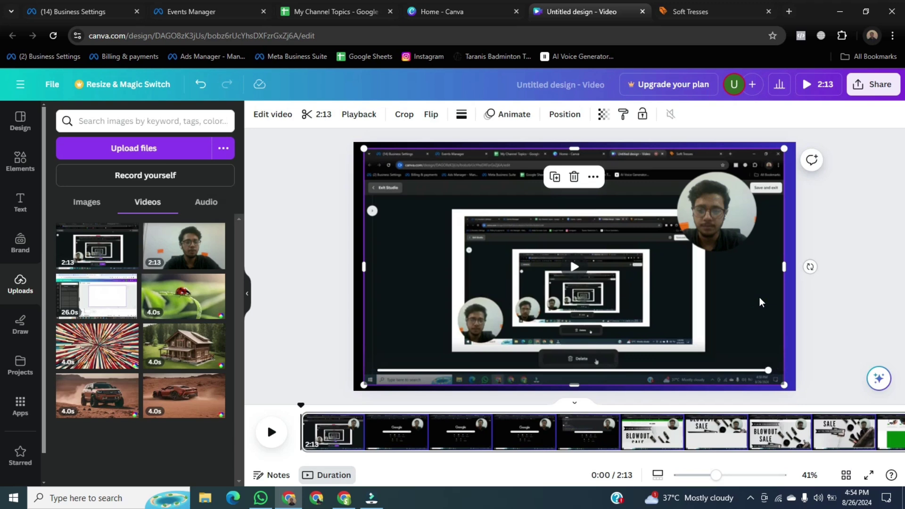
pyautogui.click(715, 222)
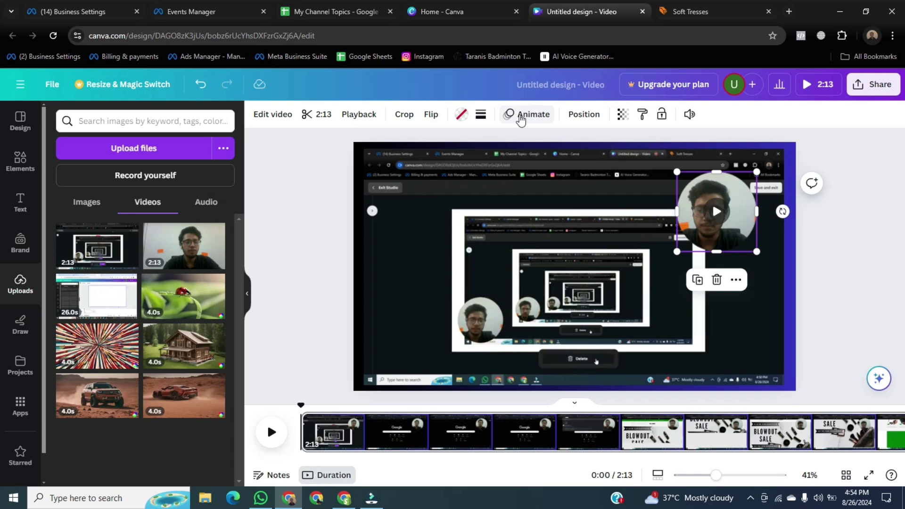
pyautogui.click(521, 119)
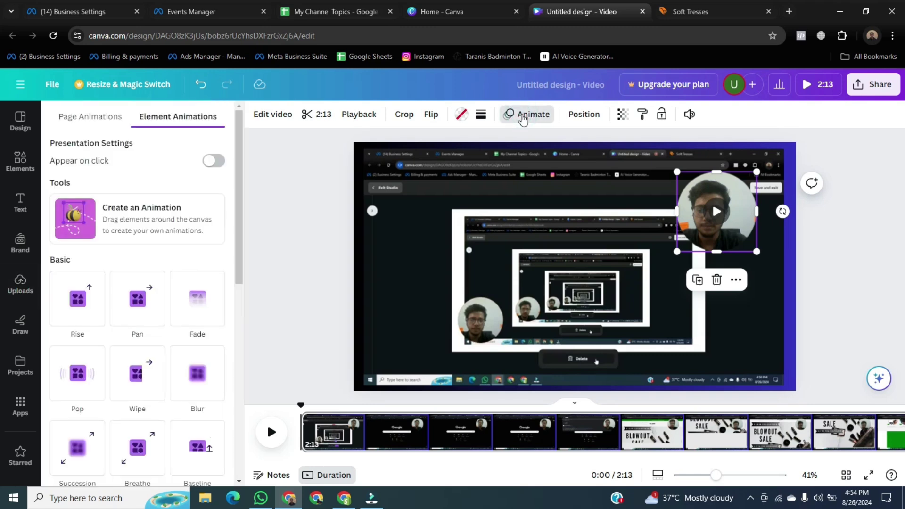
pyautogui.moveTo(239, 141); pyautogui.dragTo(213, 230)
pyautogui.click(196, 248)
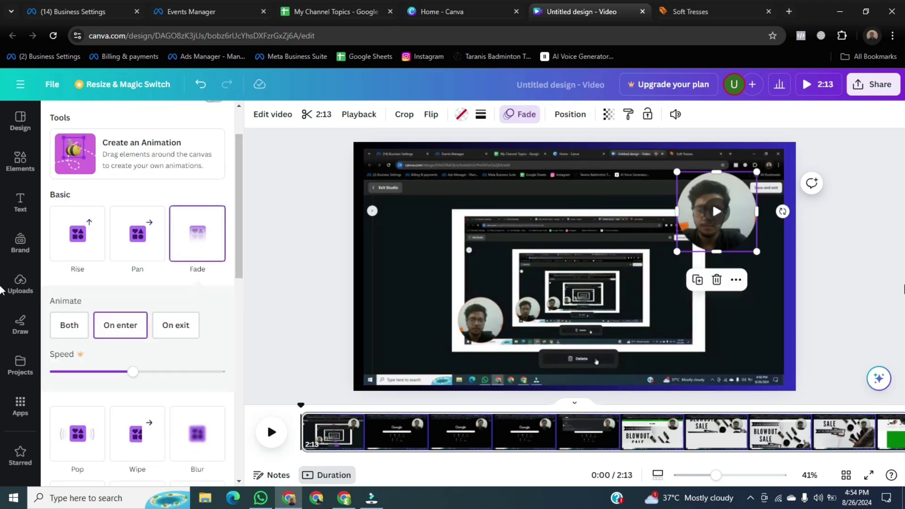
pyautogui.click(4, 287)
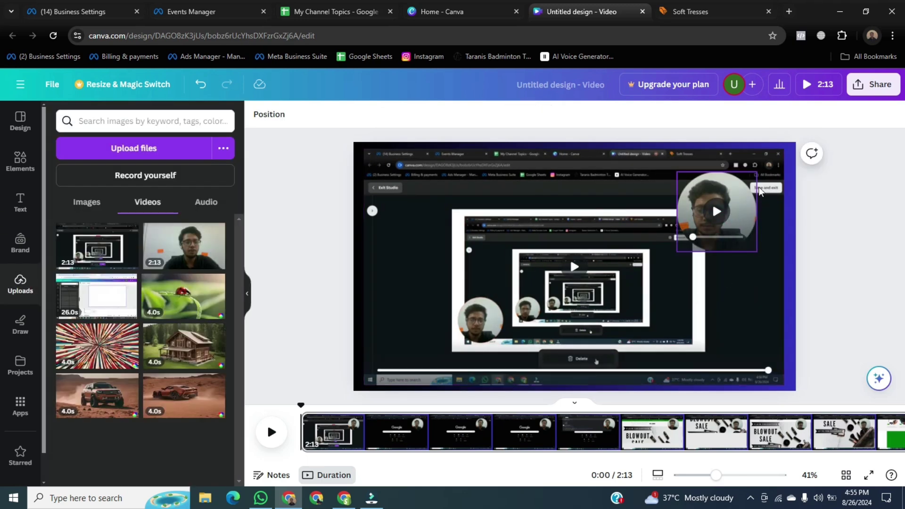
pyautogui.moveTo(743, 204); pyautogui.dragTo(433, 323)
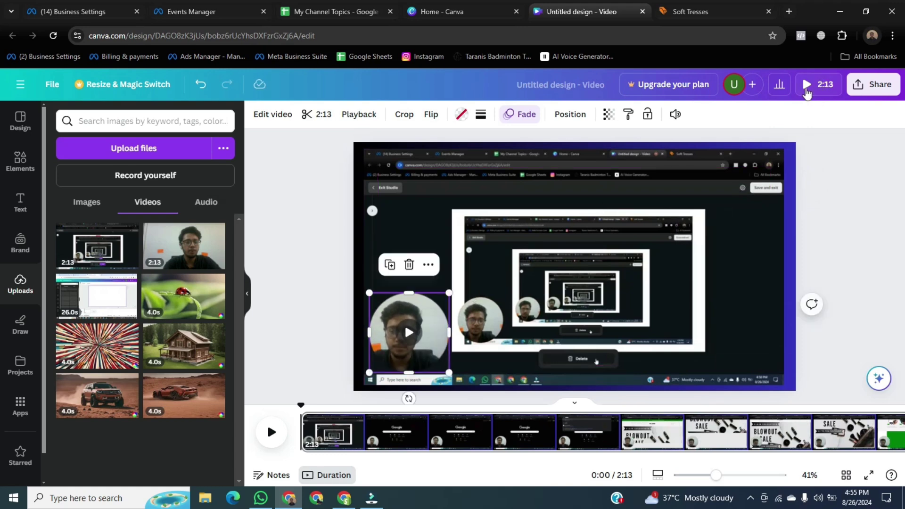
# Step: Play the full 2:13 video as a full-screen preview
pyautogui.click(809, 90)
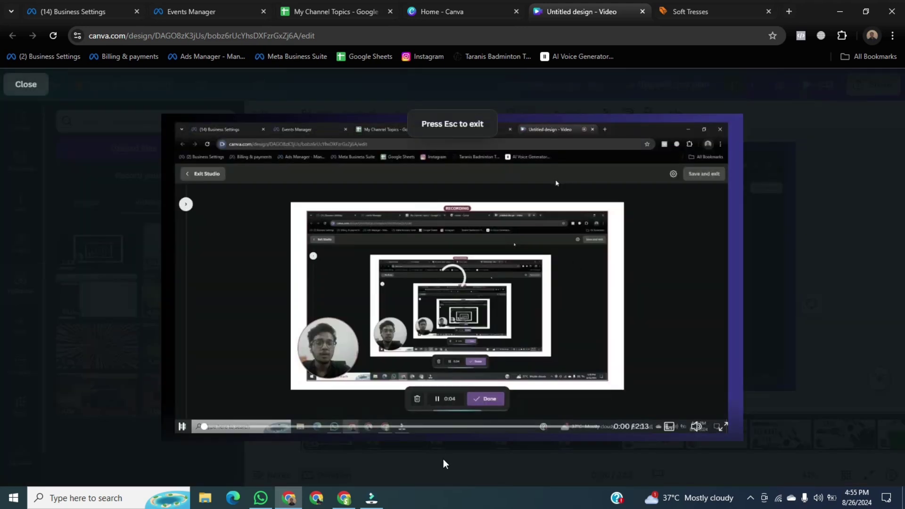